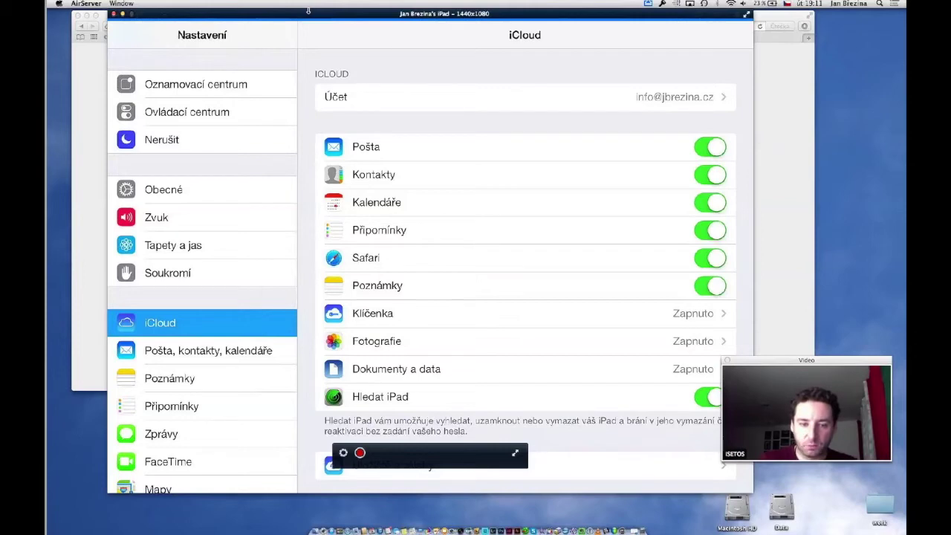
- Open the iPad's iCloud storage and backup settings (Úložiště a zálohy) and start a manual backup
scroll(525, 260, "down", 2)
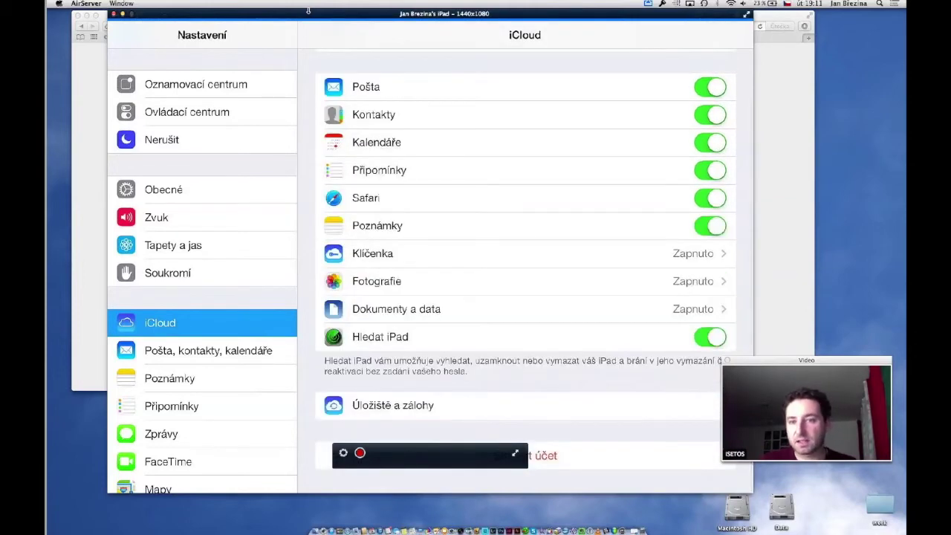
left_click(392, 405)
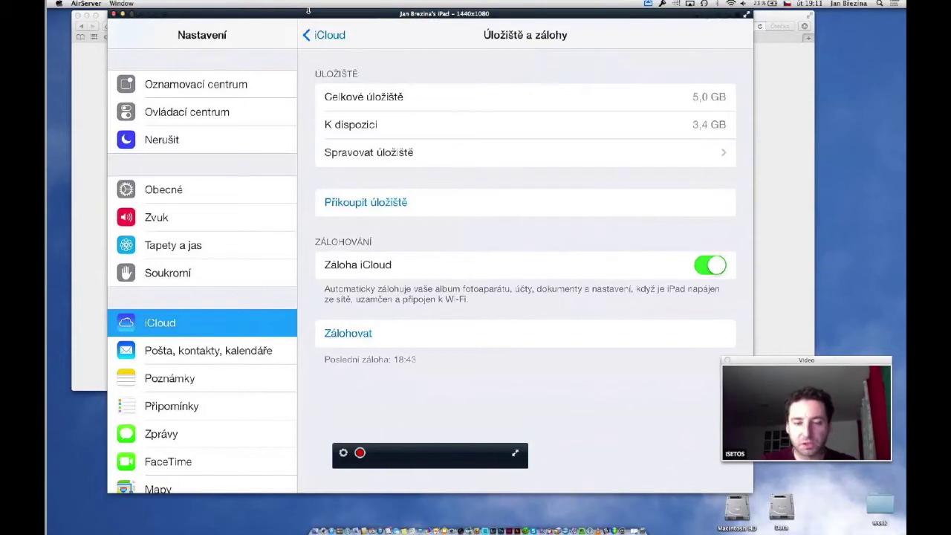
left_click(348, 333)
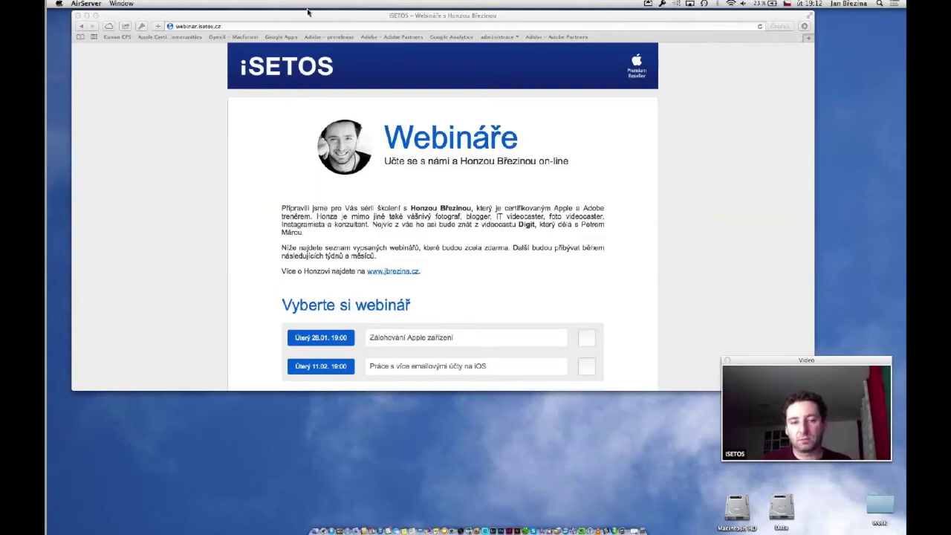
- Bring up the minimised iTunes window, examine the iPhone's backup options in its summary, and minimise the window again
key("XF86AudioRaiseVolume")
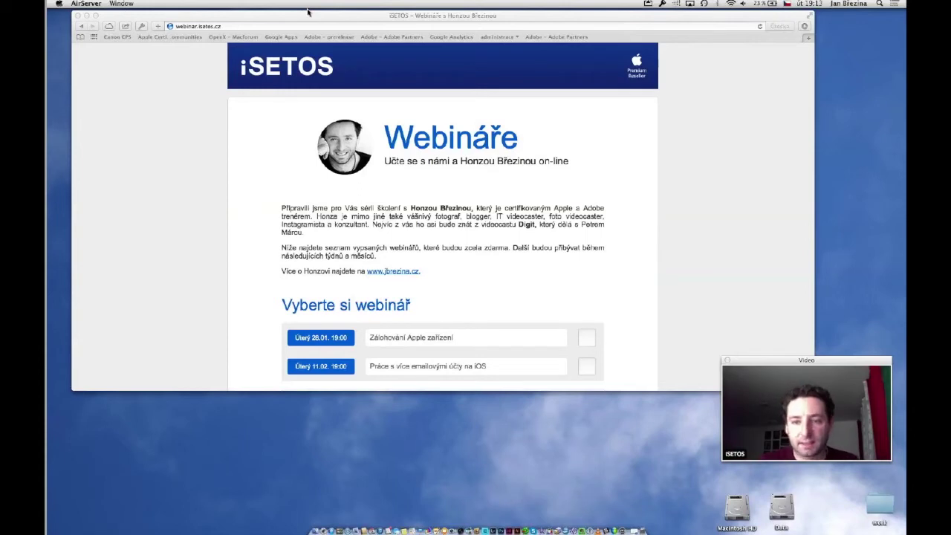
key("XF86AudioRaiseVolume")
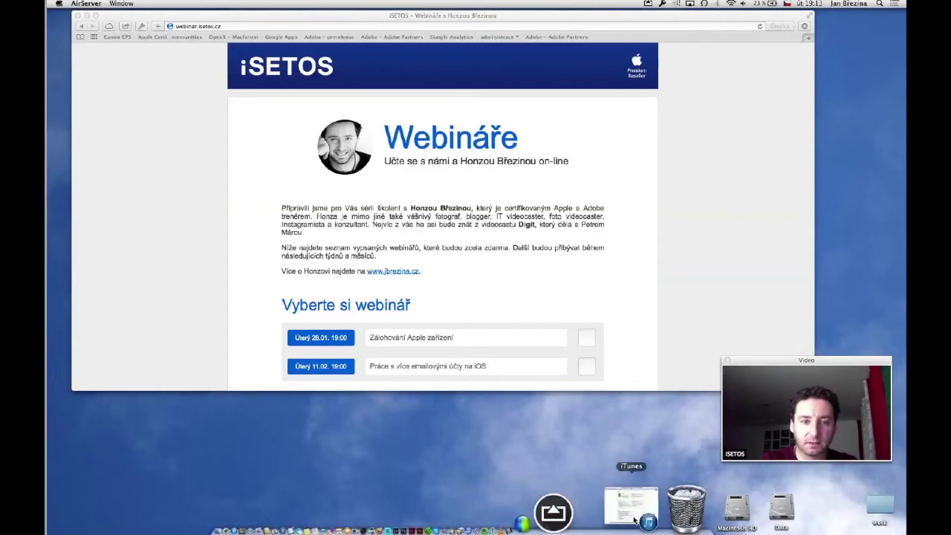
left_click(637, 506)
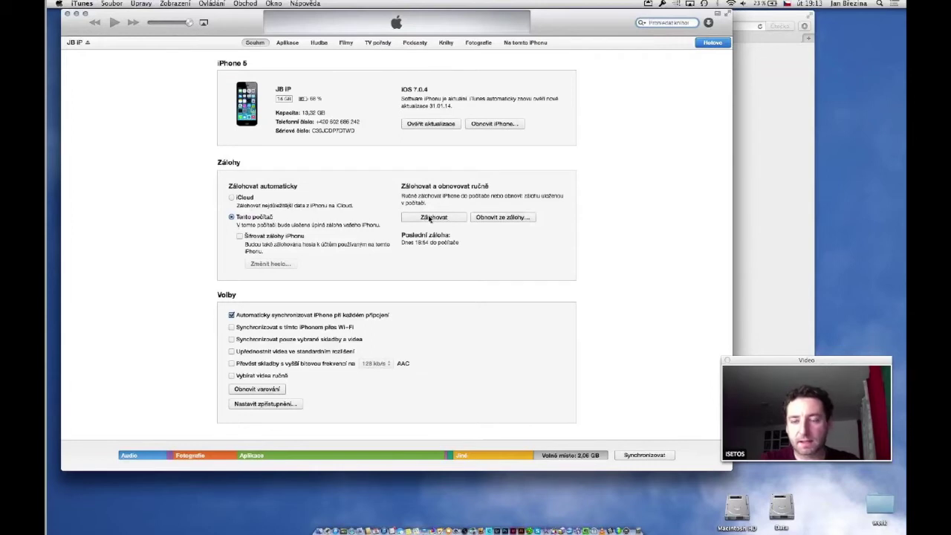
key("XF86AudioRaiseVolume")
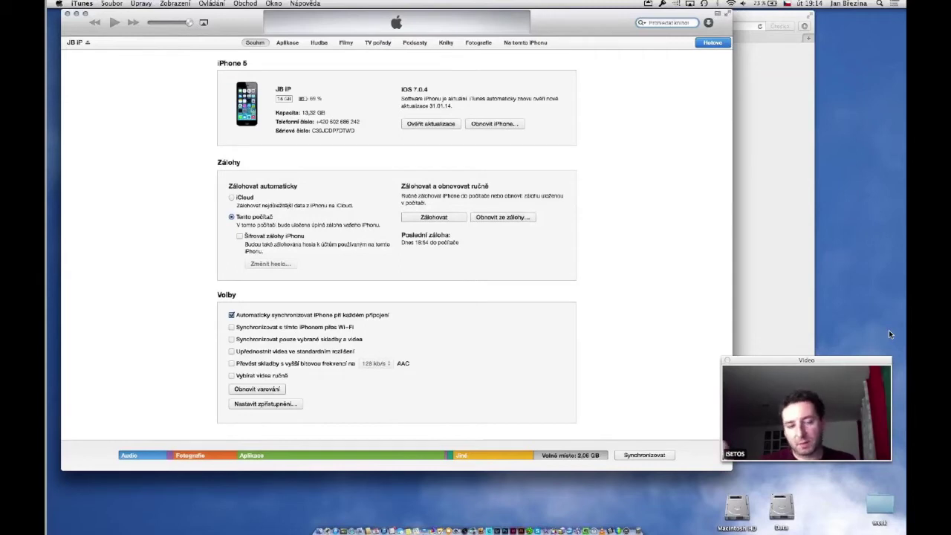
left_click(76, 15)
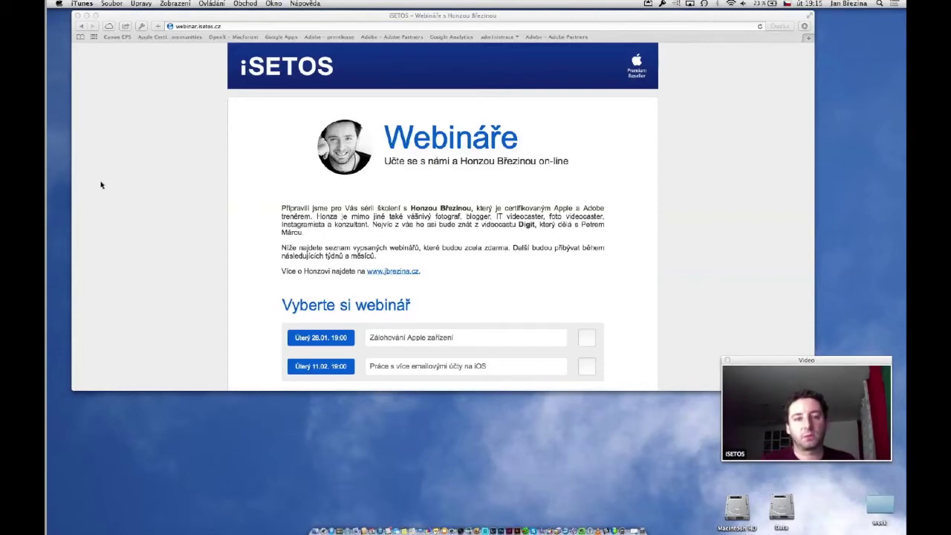
- Raise the Mac's system sound volume to about the maximum
key("XF86AudioRaiseVolume")
key("XF86AudioLowerVolume")
key("XF86AudioLowerVolume")
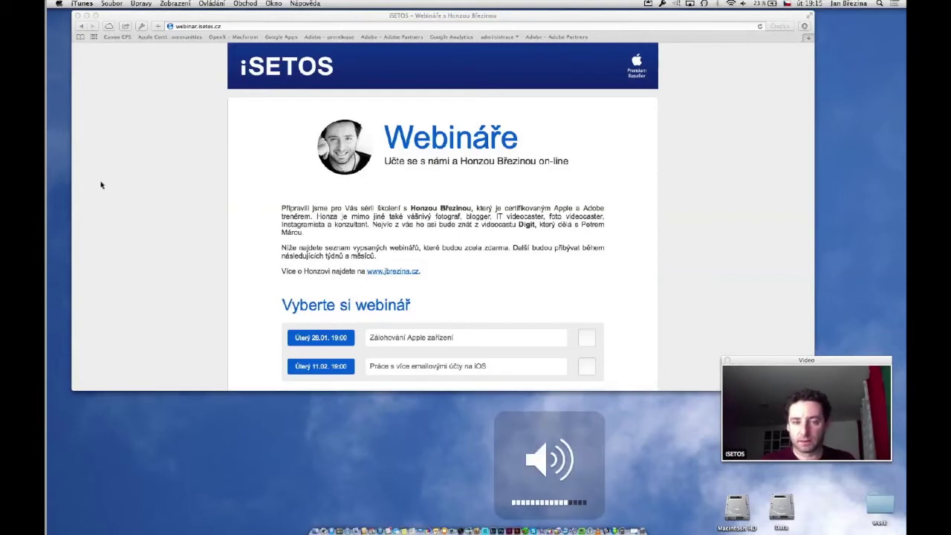
key("XF86AudioRaiseVolume")
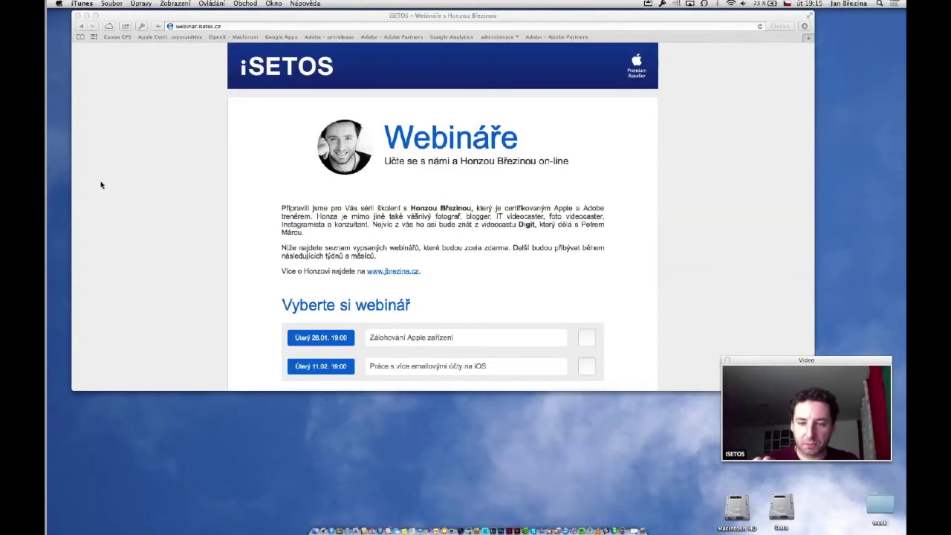
key("XF86AudioRaiseVolume")
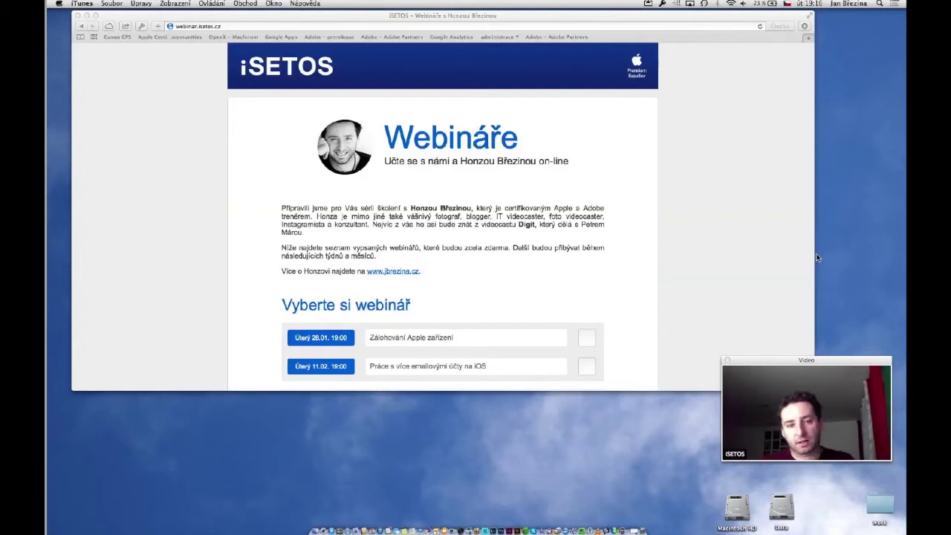
key("XF86AudioRaiseVolume")
key("XF86AudioRaiseVolume")
key("XF86AudioRaiseVolume")
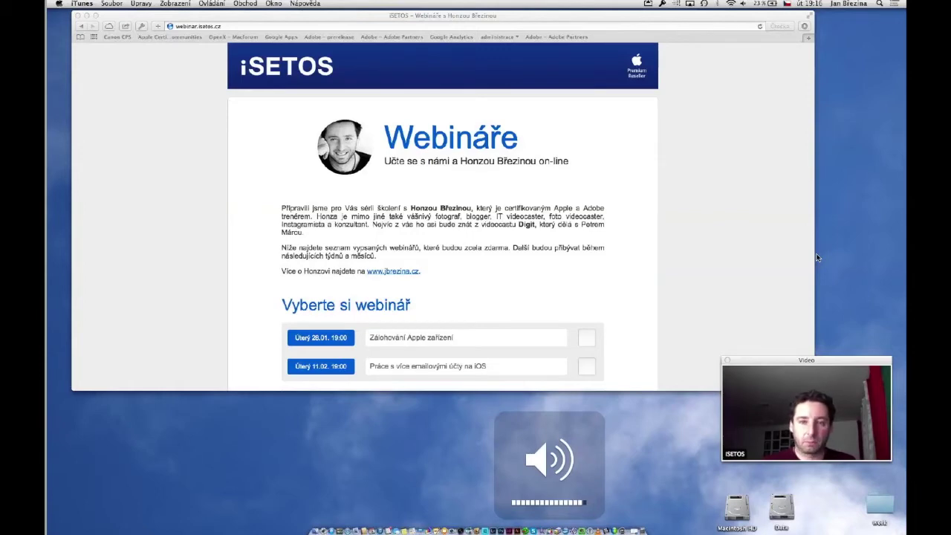
key("XF86AudioRaiseVolume")
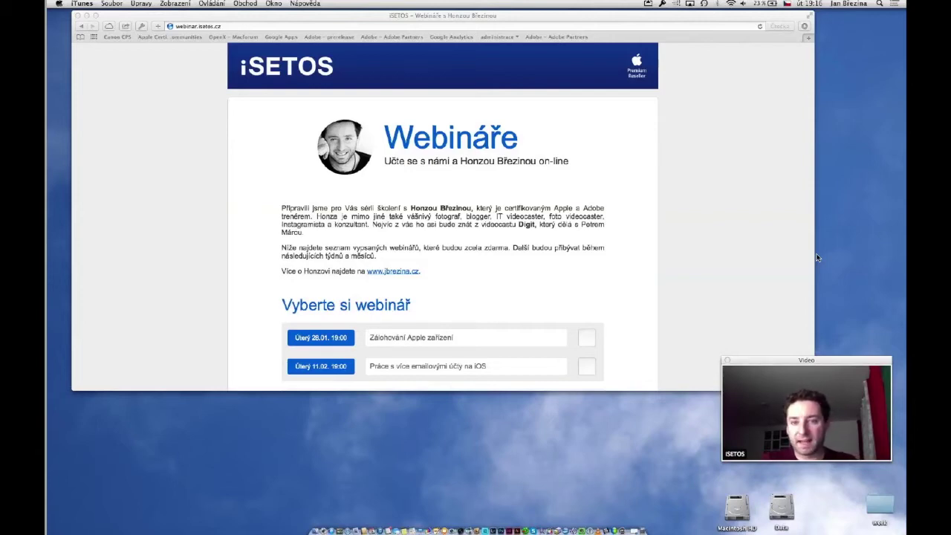
key("XF86AudioRaiseVolume")
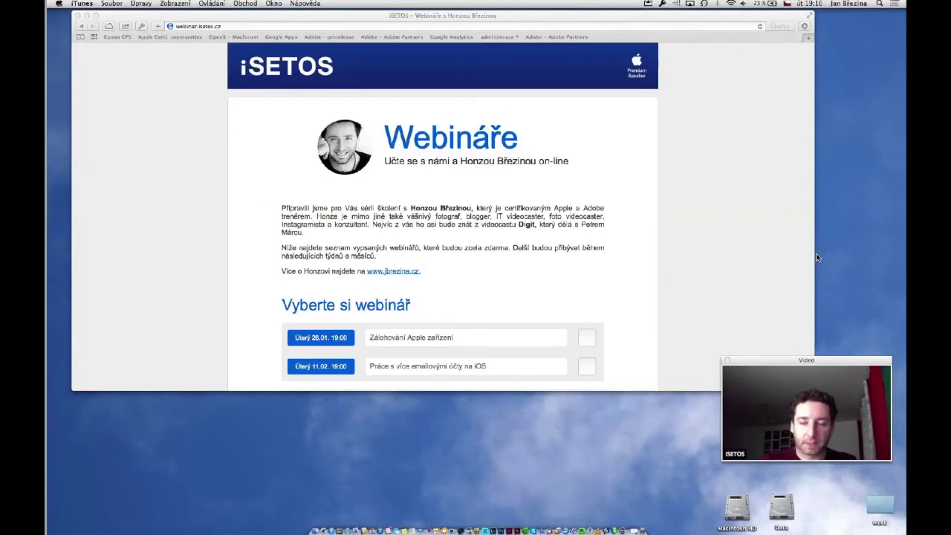
key("XF86AudioRaiseVolume")
- Lower the Mac's system sound volume well below half
key("XF86AudioLowerVolume")
key("XF86AudioLowerVolume")
key("XF86AudioLowerVolume")
key("XF86AudioLowerVolume")
key("XF86AudioLowerVolume")
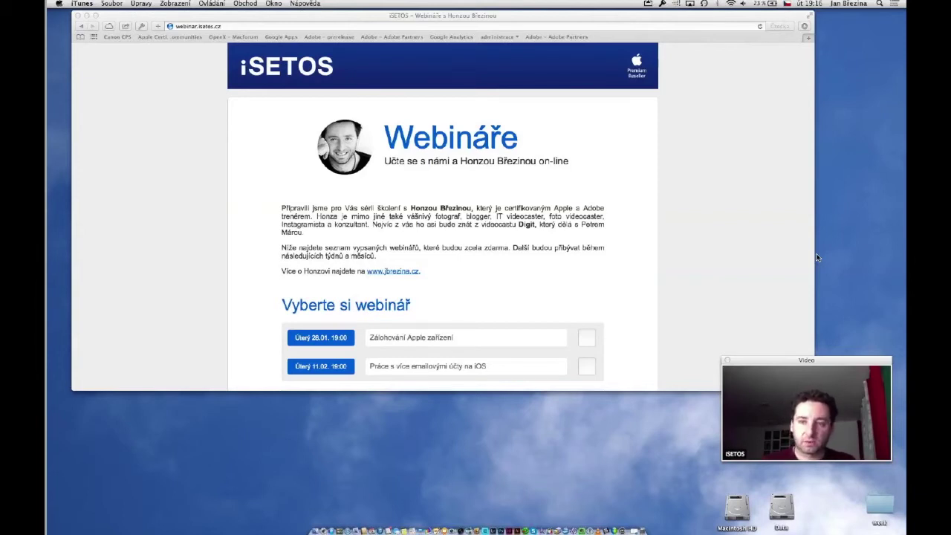
key("XF86AudioRaiseVolume")
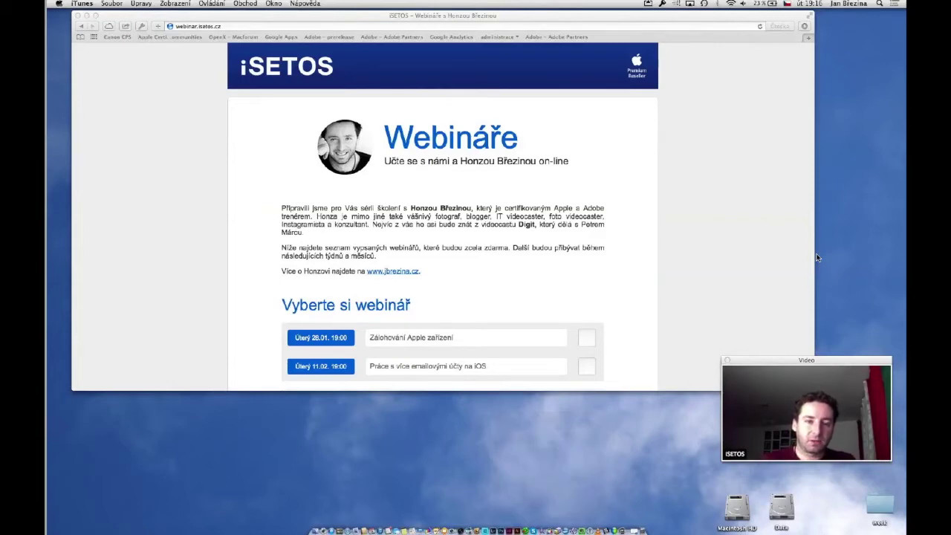
key("XF86AudioLowerVolume")
key("XF86AudioLowerVolume")
key("XF86AudioLowerVolume")
key("XF86AudioLowerVolume")
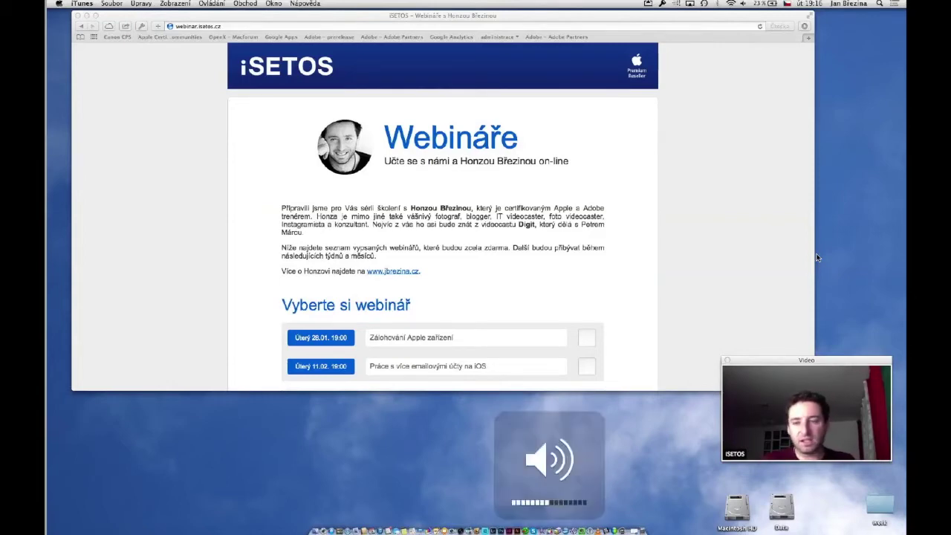
key("XF86AudioLowerVolume")
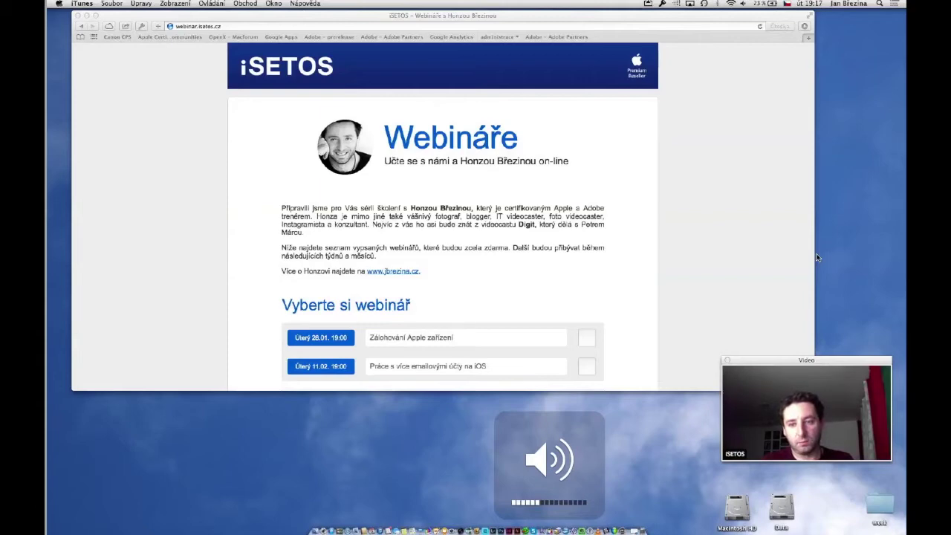
key("XF86AudioLowerVolume")
key("XF86AudioLowerVolume")
key("XF86AudioLowerVolume")
key("XF86AudioLowerVolume")
key("XF86AudioLowerVolume")
- Raise the Mac's system sound volume again from its low level
key("XF86AudioRaiseVolume")
key("XF86AudioRaiseVolume")
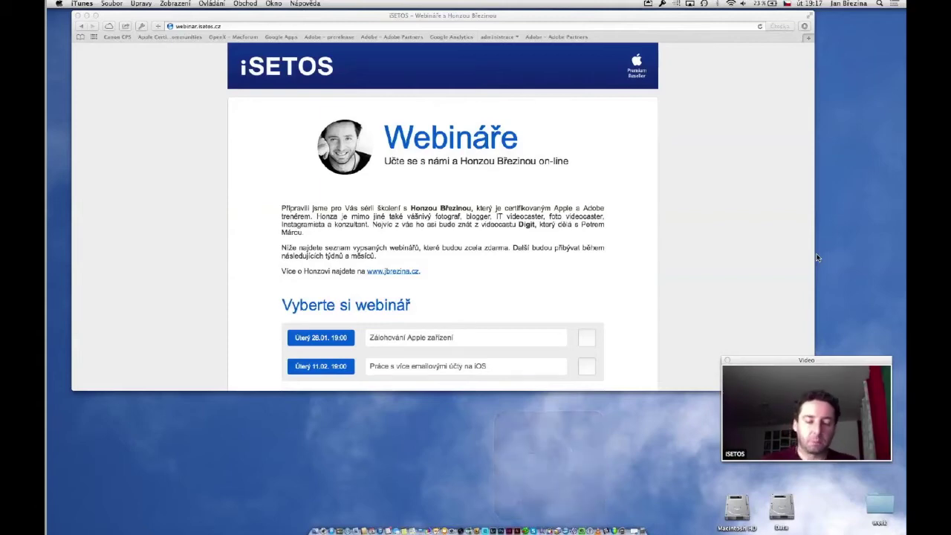
key("XF86AudioRaiseVolume")
key("XF86AudioRaiseVolume")
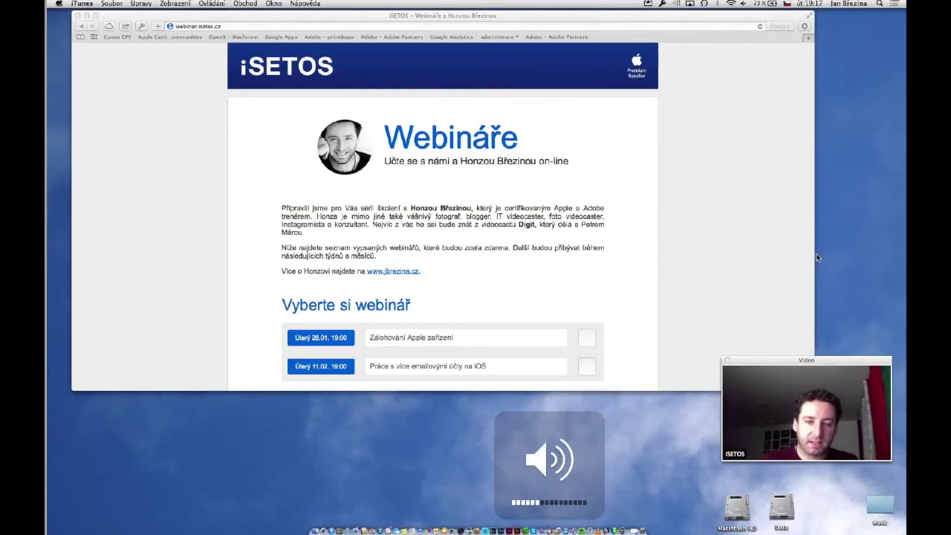
key("XF86AudioRaiseVolume")
key("XF86AudioRaiseVolume")
key("XF86AudioRaiseVolume")
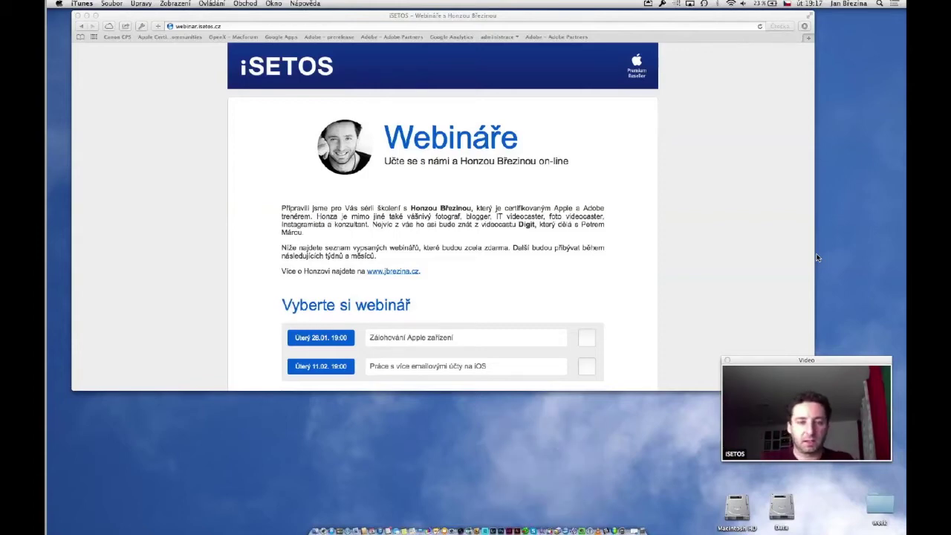
key("XF86AudioRaiseVolume")
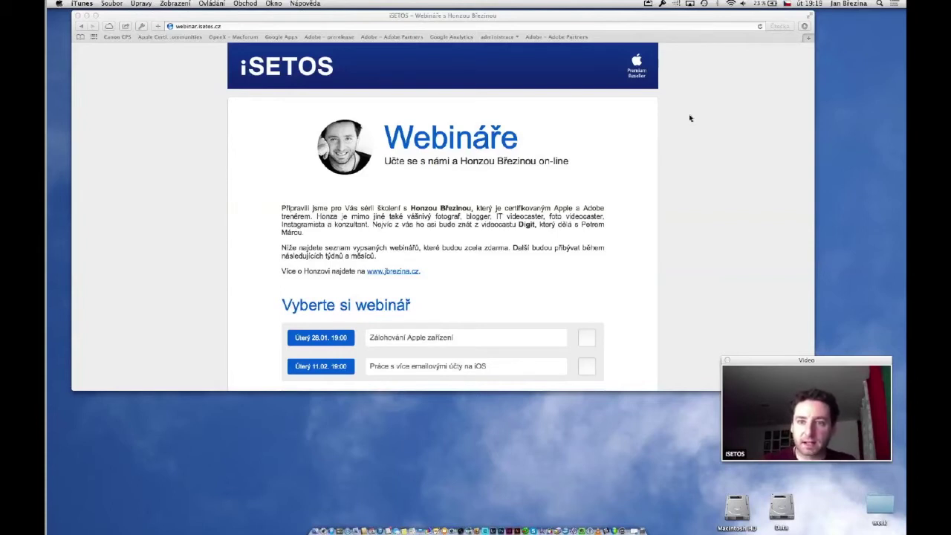
- Open the Time Machine preferences and move their window towards the middle of the desktop to review the backup disk and schedule
left_click(703, 4)
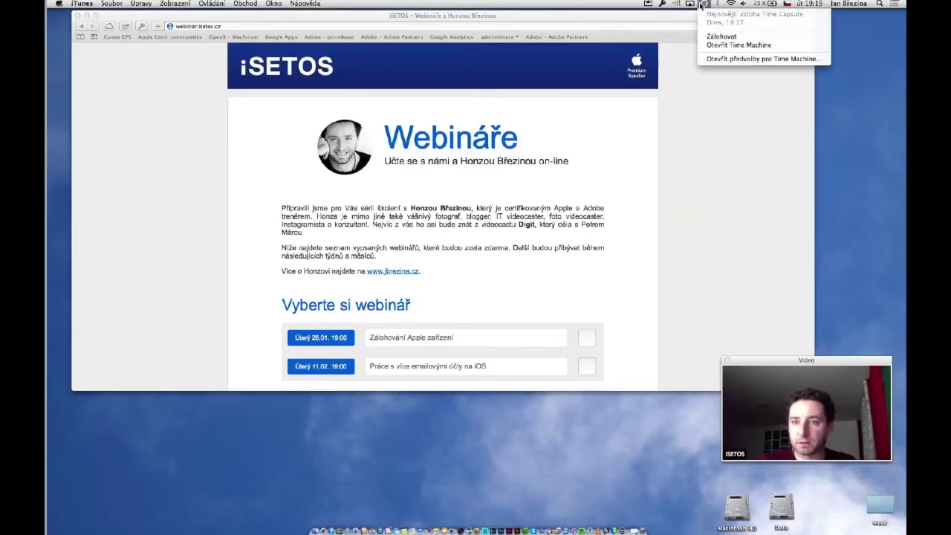
left_click(719, 59)
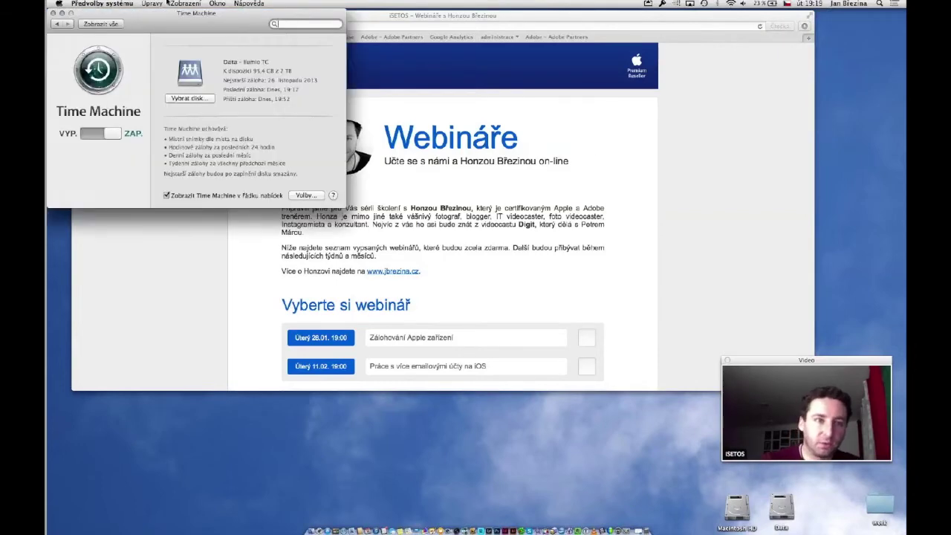
left_click_drag(185, 23, 324, 61)
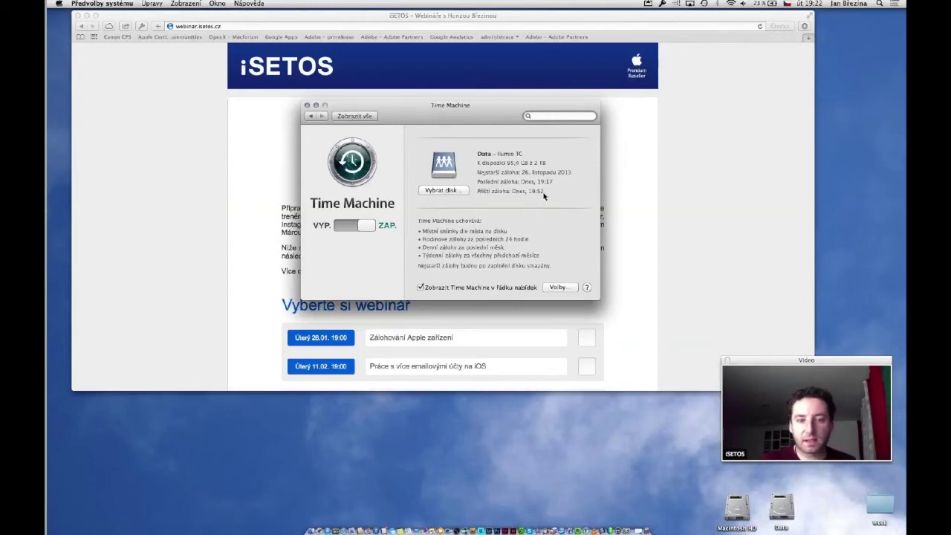
- Examine Time Machine's backup exclusion options, cancel them without changes, and close the preferences window
left_click(563, 289)
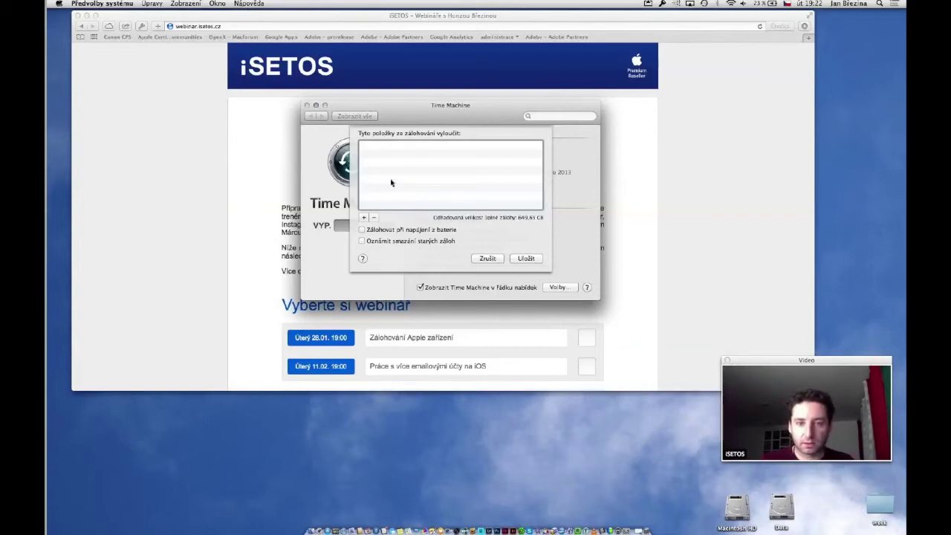
left_click(485, 260)
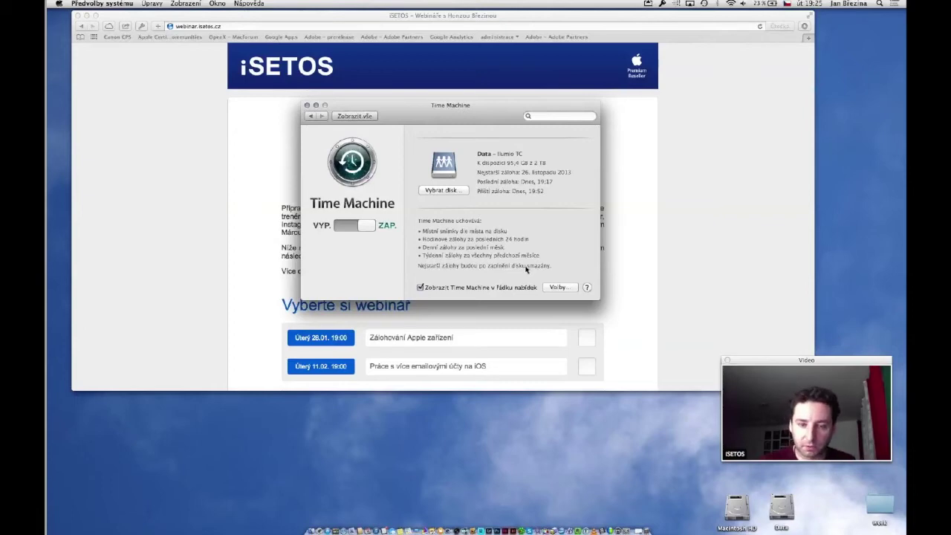
left_click(308, 106)
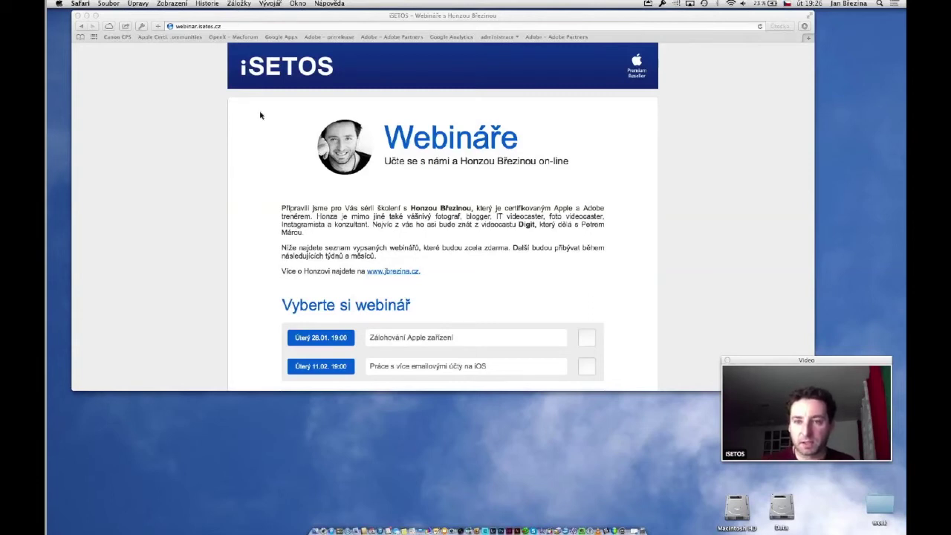
- Open Time Machine itself to browse the existing backups
left_click(705, 3)
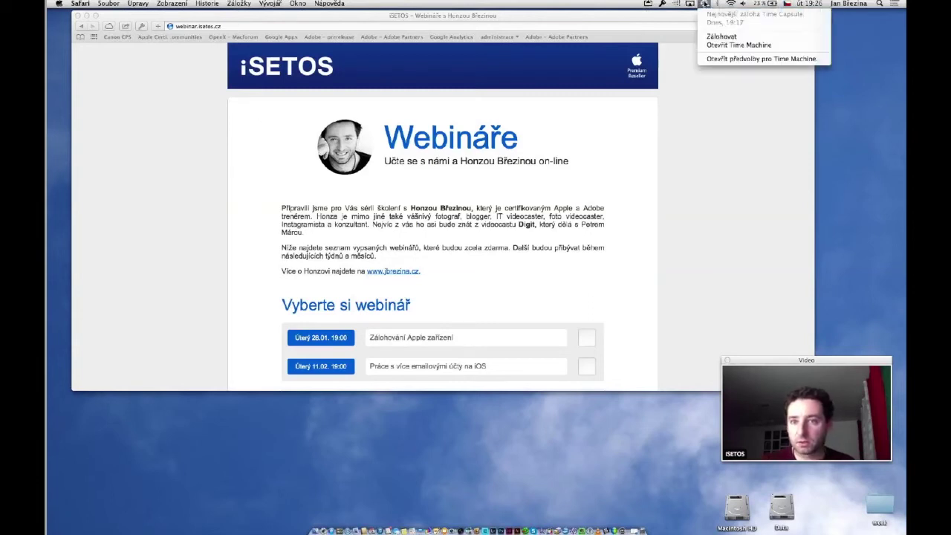
left_click(704, 4)
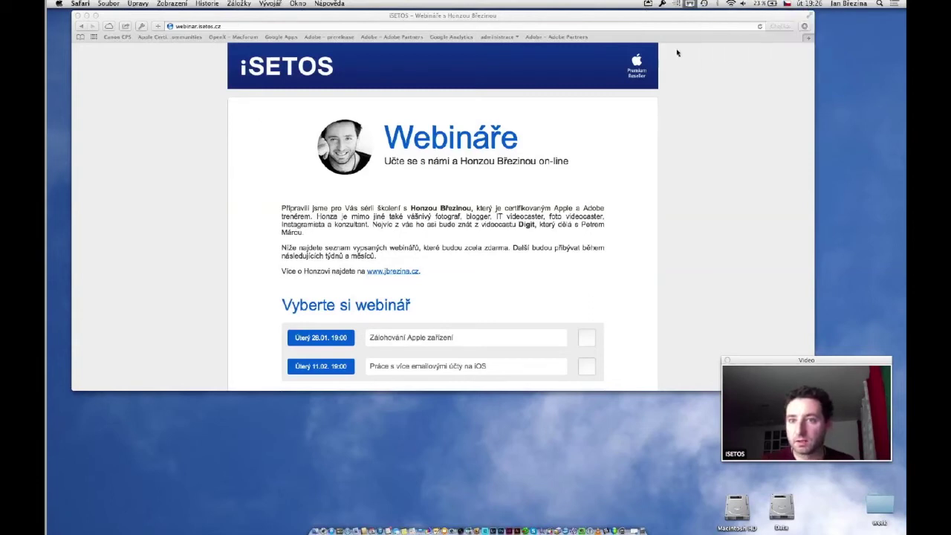
left_click(708, 4)
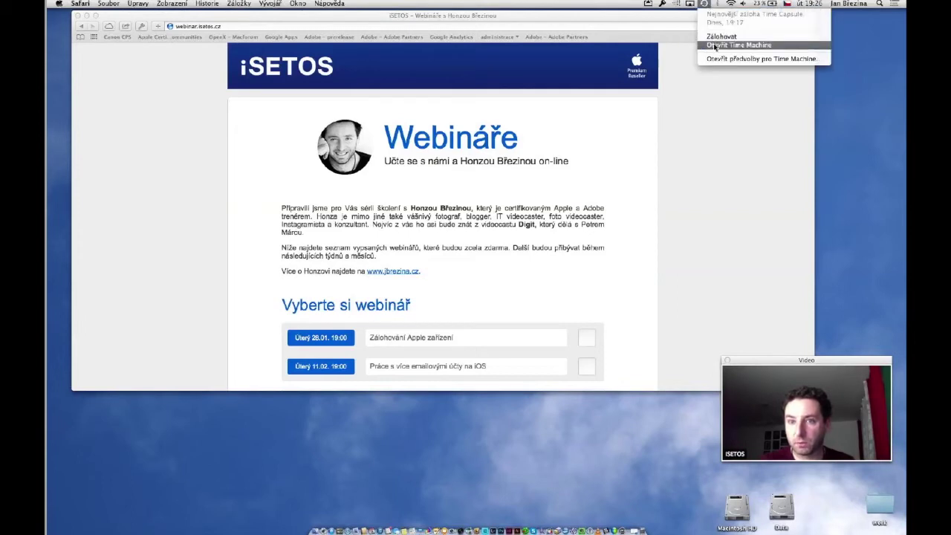